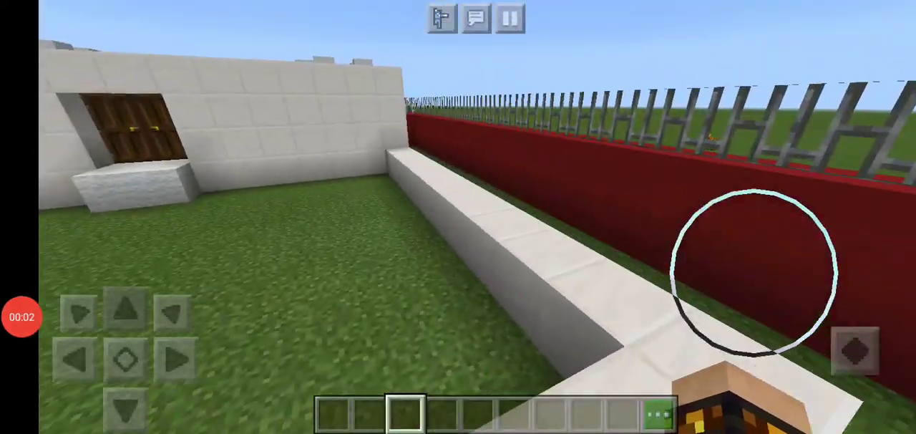
# Find the Block of Quartz via inventory search 'quar' and put it in the hotbar
pyautogui.click(659, 411)
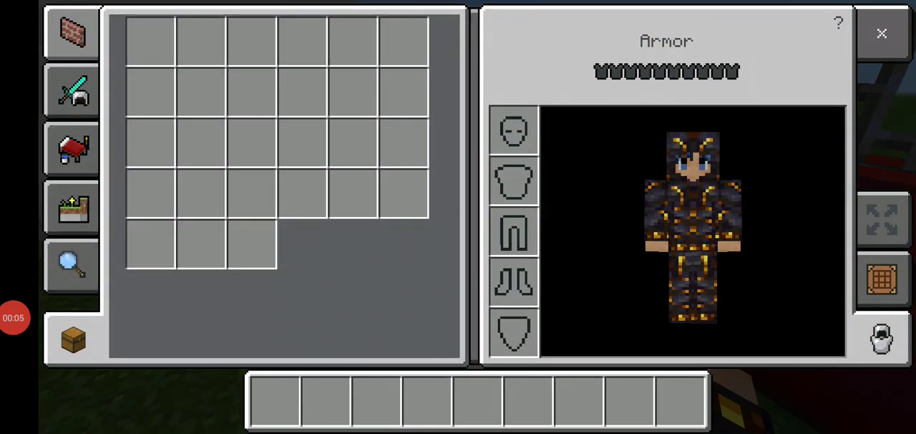
pyautogui.click(72, 263)
pyautogui.click(283, 43)
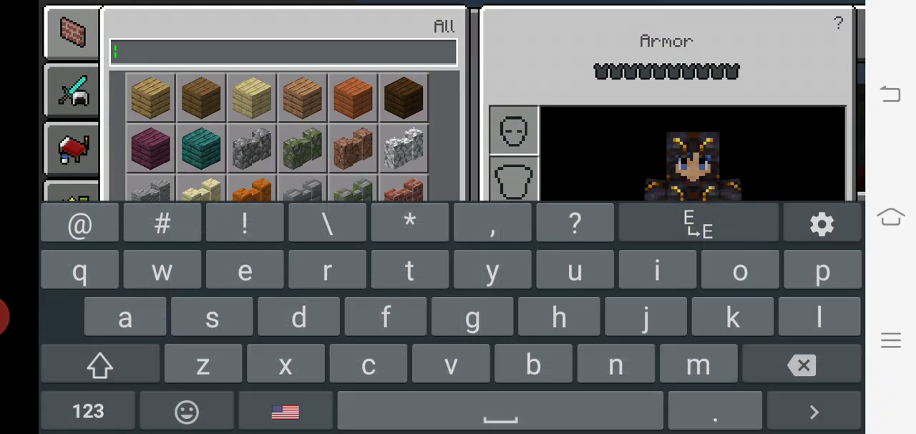
pyautogui.write('quar')
pyautogui.press('Return')
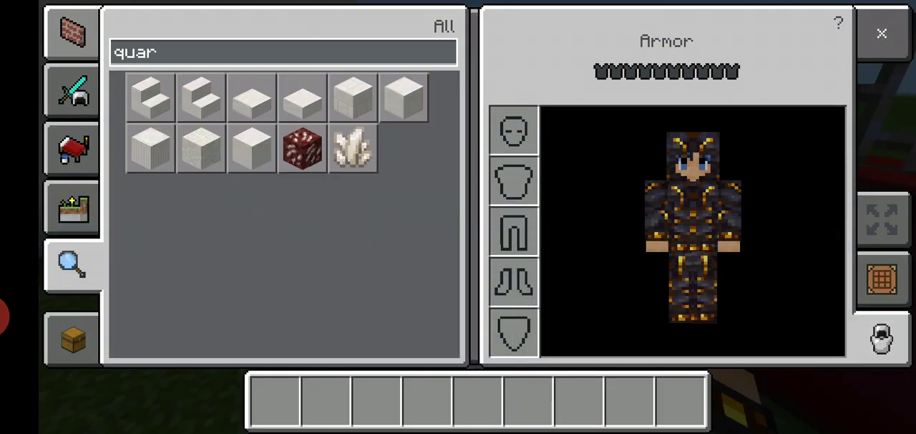
pyautogui.click(881, 33)
pyautogui.moveTo(644, 179); pyautogui.dragTo(716, 107)
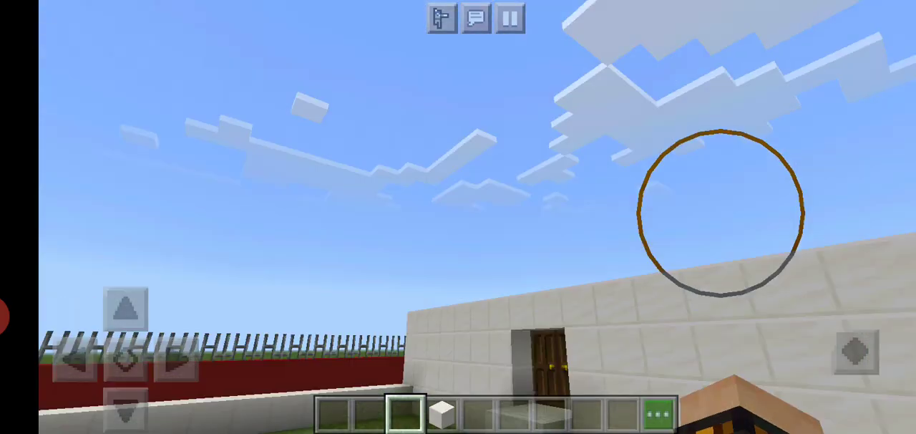
pyautogui.moveTo(715, 143)
pyautogui.mouseDown()
pyautogui.moveTo(766, 215)
pyautogui.moveTo(788, 272)
pyautogui.moveTo(737, 208)
pyautogui.mouseUp()
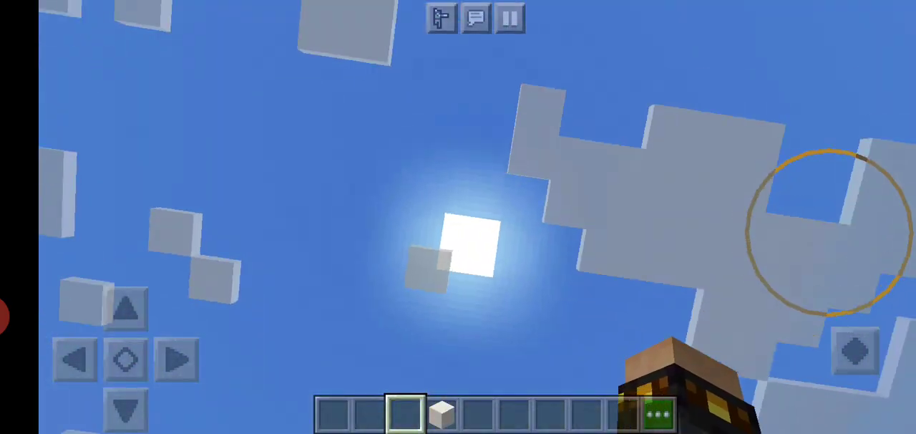
pyautogui.moveTo(830, 229); pyautogui.dragTo(788, 322)
pyautogui.moveTo(143, 272); pyautogui.dragTo(129, 236)
pyautogui.moveTo(666, 287)
pyautogui.mouseDown()
pyautogui.moveTo(716, 215)
pyautogui.moveTo(777, 264)
pyautogui.moveTo(666, 243)
pyautogui.moveTo(737, 258)
pyautogui.mouseUp()
pyautogui.moveTo(86, 229); pyautogui.dragTo(100, 258)
pyautogui.moveTo(673, 229); pyautogui.dragTo(644, 143)
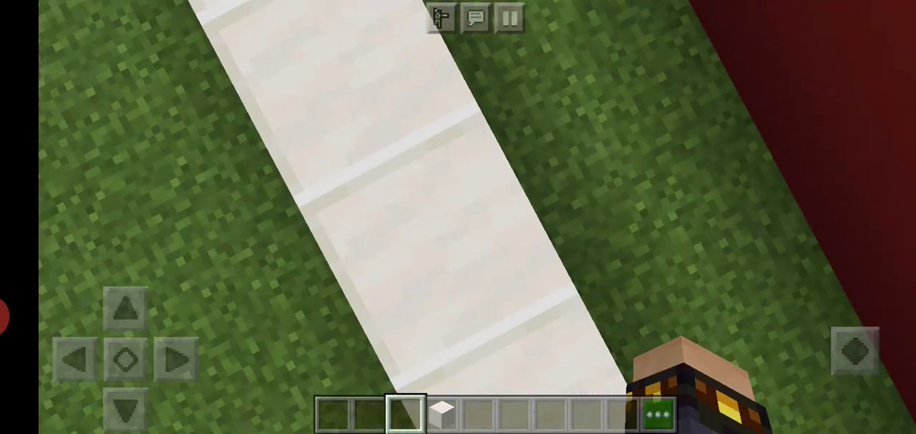
pyautogui.click(24, 317)
pyautogui.click(458, 215)
pyautogui.moveTo(680, 286); pyautogui.dragTo(701, 179)
pyautogui.moveTo(701, 229)
pyautogui.mouseDown()
pyautogui.moveTo(730, 201)
pyautogui.moveTo(666, 229)
pyautogui.moveTo(687, 258)
pyautogui.moveTo(658, 244)
pyautogui.moveTo(809, 250)
pyautogui.moveTo(809, 207)
pyautogui.moveTo(794, 300)
pyautogui.mouseUp()
pyautogui.moveTo(644, 250)
pyautogui.mouseDown()
pyautogui.moveTo(751, 250)
pyautogui.moveTo(823, 272)
pyautogui.moveTo(715, 236)
pyautogui.mouseUp()
pyautogui.moveTo(780, 243)
pyautogui.mouseDown()
pyautogui.moveTo(716, 214)
pyautogui.moveTo(644, 272)
pyautogui.moveTo(715, 214)
pyautogui.moveTo(673, 243)
pyautogui.mouseUp()
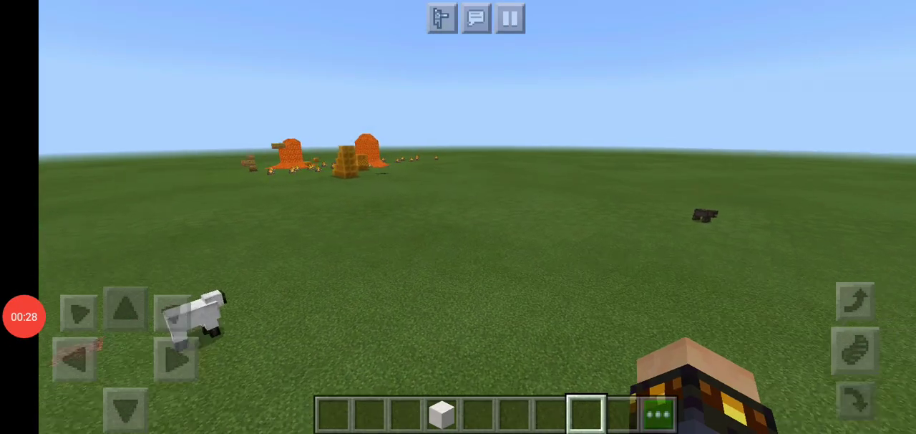
# Look around the grass field at the sheep and horizon with the snowball held
pyautogui.moveTo(698, 279); pyautogui.dragTo(665, 282)
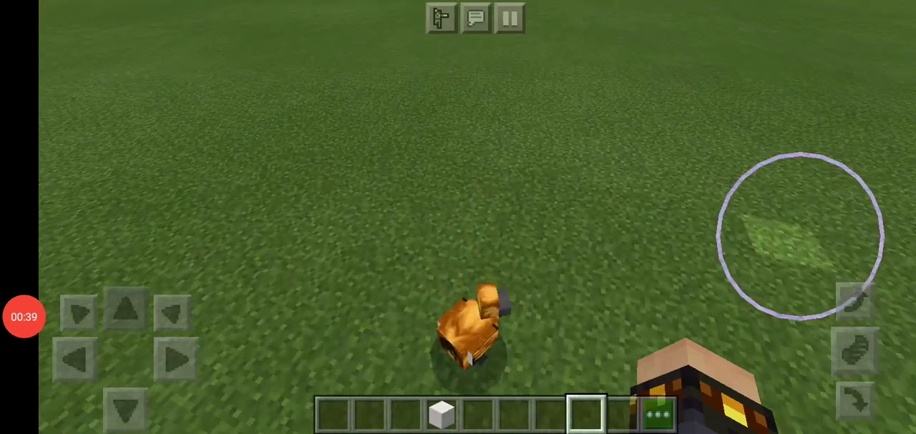
pyautogui.moveTo(751, 293); pyautogui.dragTo(751, 372)
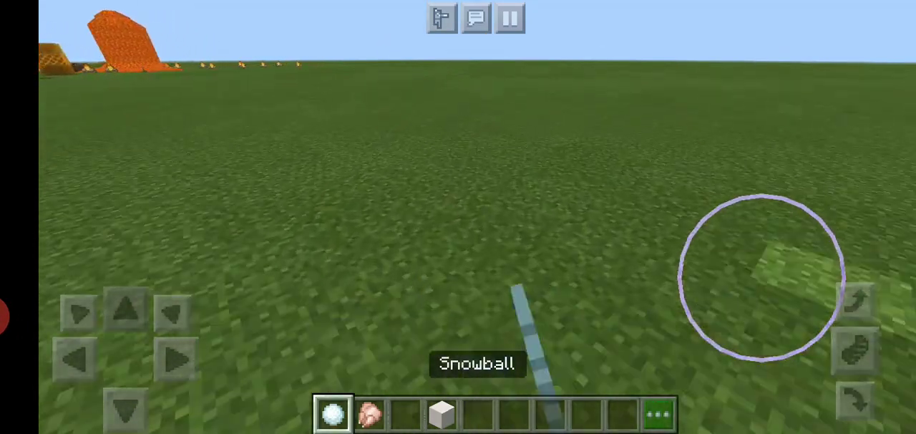
pyautogui.moveTo(759, 279); pyautogui.dragTo(658, 282)
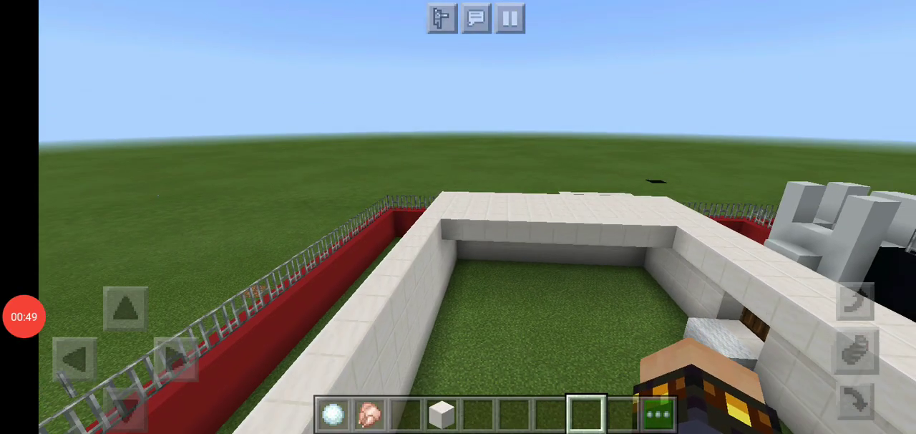
# Hold the quartz block and place two quartz blocks along the room's wall top
pyautogui.click(442, 413)
pyautogui.moveTo(501, 251); pyautogui.dragTo(358, 215)
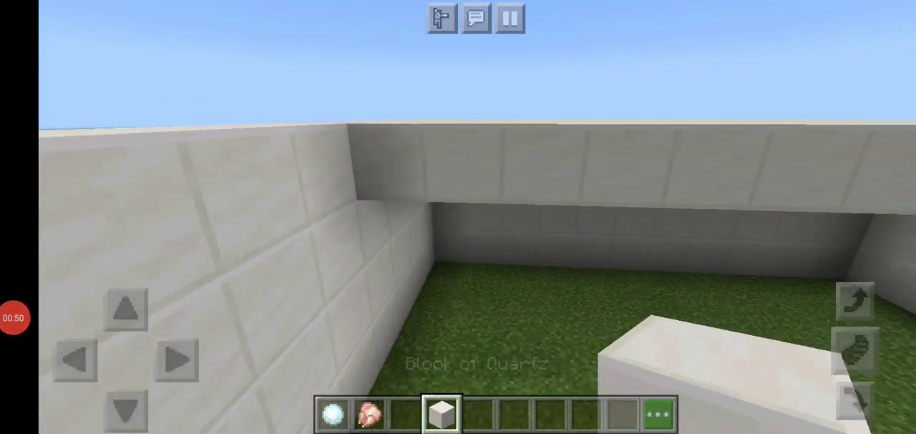
pyautogui.moveTo(501, 215); pyautogui.dragTo(501, 322)
pyautogui.moveTo(501, 143); pyautogui.dragTo(465, 286)
pyautogui.click(343, 157)
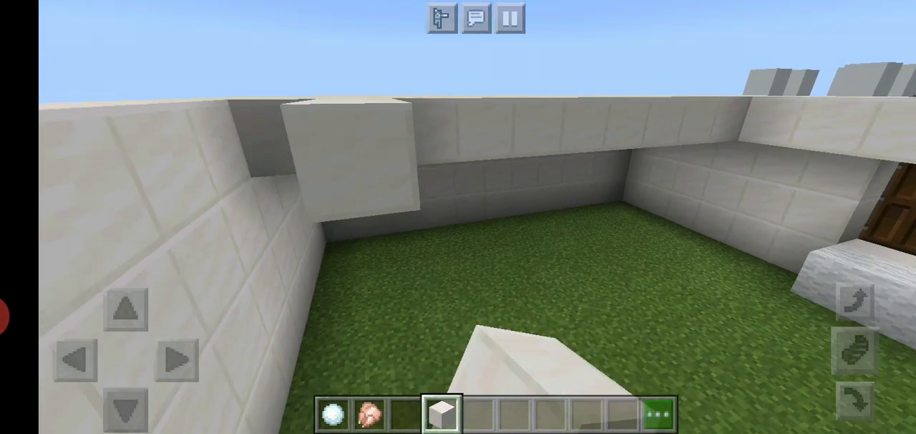
pyautogui.moveTo(501, 214); pyautogui.dragTo(358, 322)
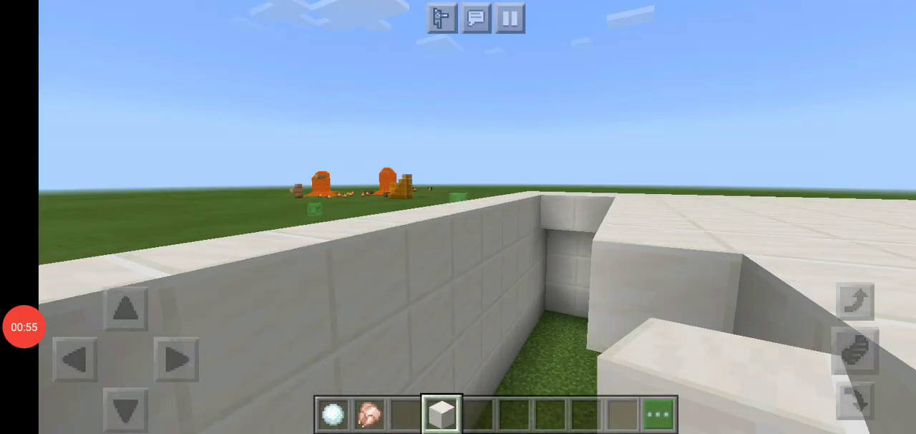
pyautogui.click(720, 255)
# Break the stray tall quartz pillar above the wall
pyautogui.moveTo(501, 312)
pyautogui.mouseDown()
pyautogui.moveTo(751, 287)
pyautogui.moveTo(558, 165)
pyautogui.moveTo(501, 157)
pyautogui.moveTo(523, 229)
pyautogui.mouseUp()
pyautogui.click(523, 158)
pyautogui.click(7, 326)
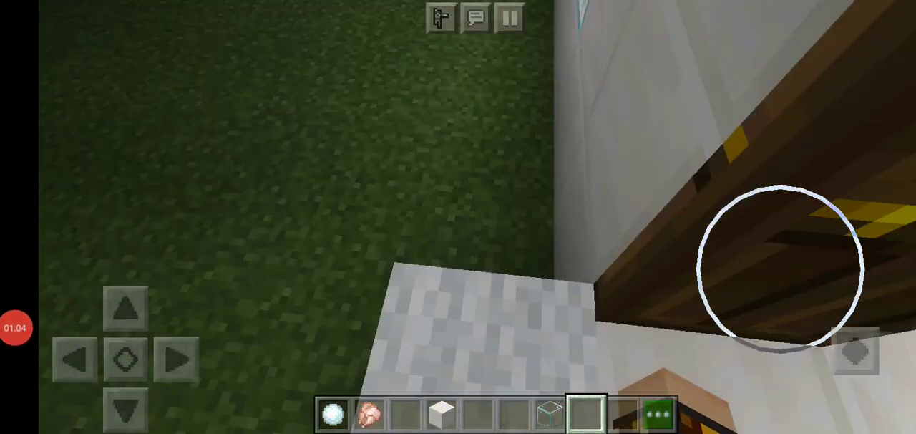
pyautogui.moveTo(697, 272); pyautogui.dragTo(741, 279)
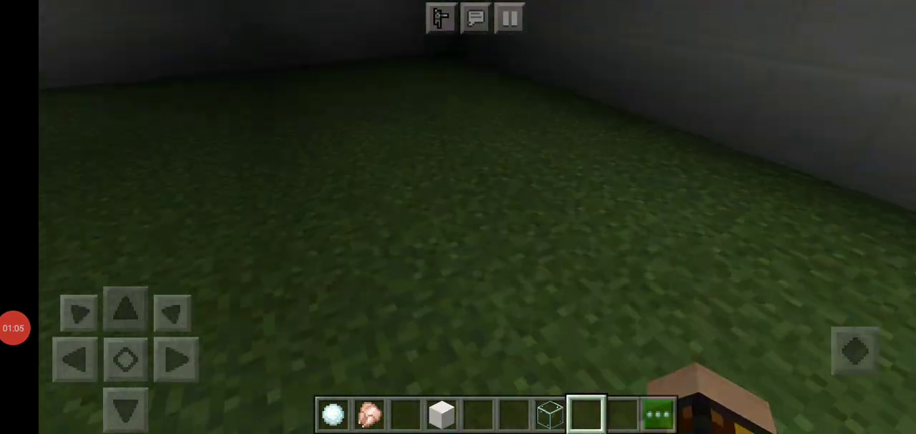
pyautogui.moveTo(828, 252); pyautogui.dragTo(812, 208)
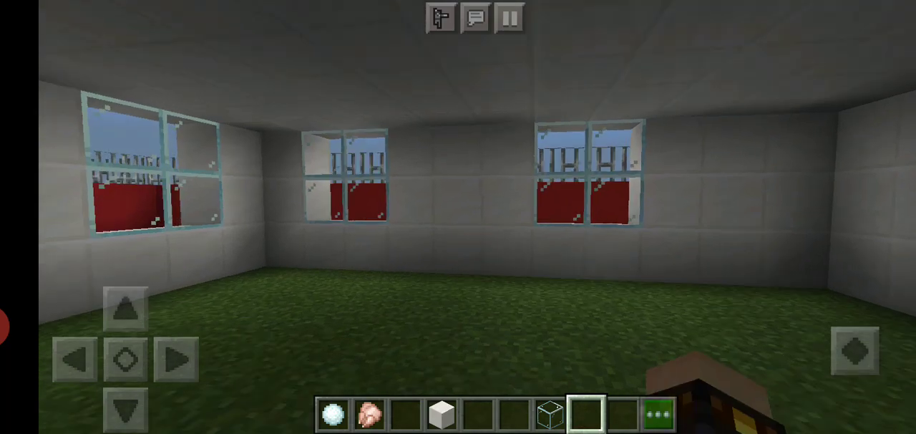
pyautogui.moveTo(794, 293)
pyautogui.mouseDown()
pyautogui.moveTo(687, 257)
pyautogui.moveTo(793, 287)
pyautogui.mouseUp()
pyautogui.moveTo(716, 251); pyautogui.dragTo(572, 251)
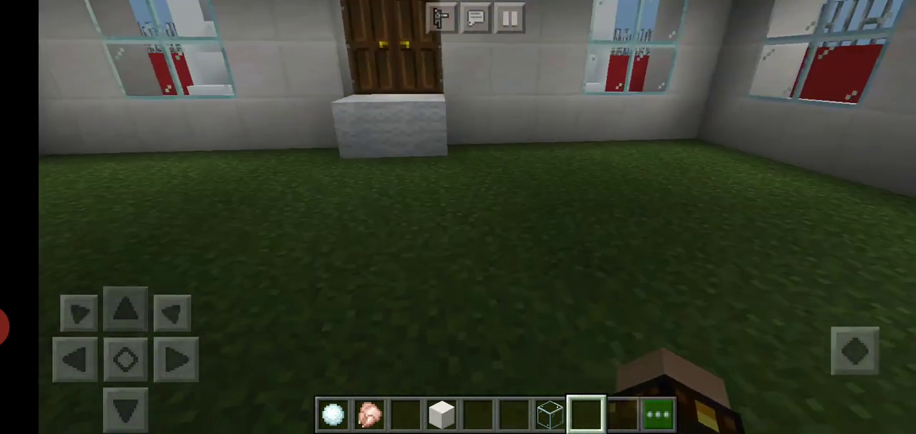
pyautogui.moveTo(766, 254)
pyautogui.mouseDown()
pyautogui.moveTo(809, 272)
pyautogui.moveTo(680, 301)
pyautogui.moveTo(654, 269)
pyautogui.moveTo(587, 247)
pyautogui.moveTo(730, 222)
pyautogui.mouseUp()
pyautogui.moveTo(716, 250)
pyautogui.mouseDown()
pyautogui.moveTo(680, 272)
pyautogui.moveTo(687, 236)
pyautogui.moveTo(673, 301)
pyautogui.moveTo(687, 215)
pyautogui.mouseUp()
pyautogui.moveTo(773, 265)
pyautogui.mouseDown()
pyautogui.moveTo(745, 250)
pyautogui.moveTo(730, 257)
pyautogui.moveTo(758, 265)
pyautogui.moveTo(745, 244)
pyautogui.mouseUp()
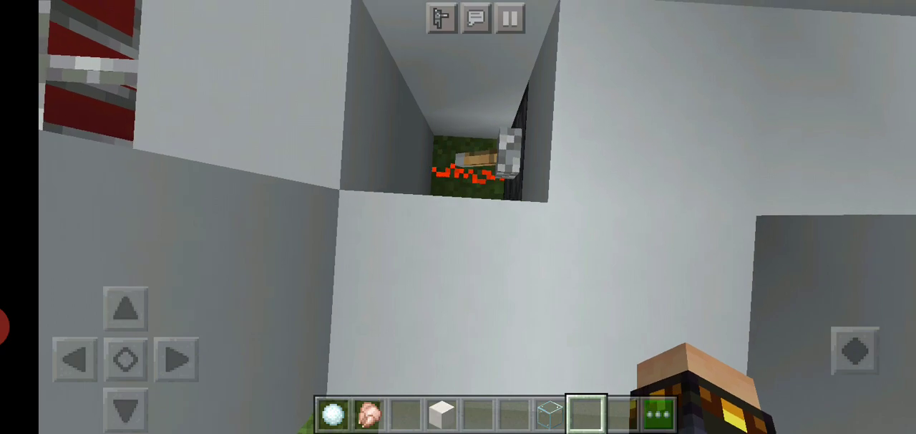
pyautogui.moveTo(716, 215); pyautogui.dragTo(658, 308)
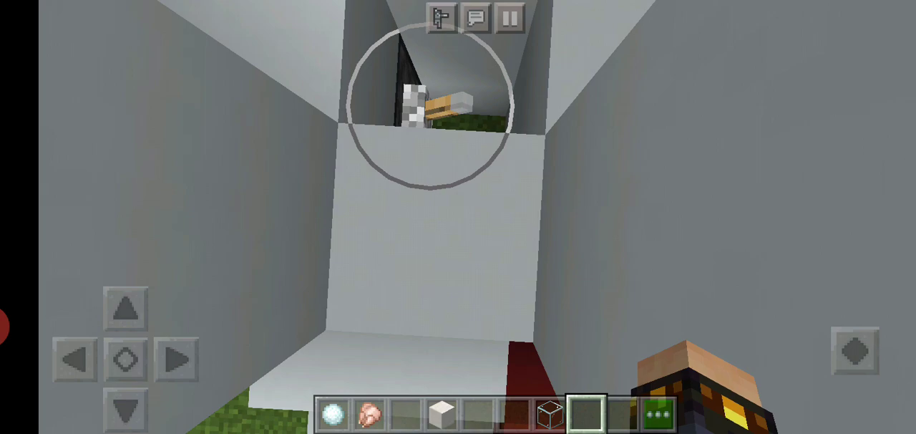
pyautogui.moveTo(429, 107)
pyautogui.mouseDown()
pyautogui.moveTo(637, 136)
pyautogui.moveTo(723, 179)
pyautogui.moveTo(752, 214)
pyautogui.mouseUp()
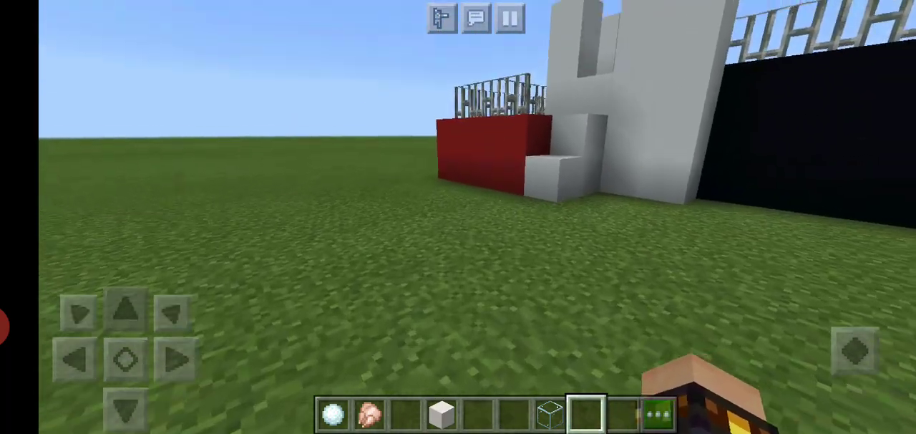
pyautogui.moveTo(741, 233)
pyautogui.mouseDown()
pyautogui.moveTo(780, 236)
pyautogui.moveTo(773, 257)
pyautogui.moveTo(744, 215)
pyautogui.moveTo(766, 264)
pyautogui.moveTo(780, 250)
pyautogui.mouseUp()
pyautogui.moveTo(716, 214)
pyautogui.mouseDown()
pyautogui.moveTo(629, 236)
pyautogui.moveTo(680, 136)
pyautogui.moveTo(701, 272)
pyautogui.moveTo(787, 301)
pyautogui.moveTo(766, 315)
pyautogui.moveTo(716, 179)
pyautogui.moveTo(608, 229)
pyautogui.mouseUp()
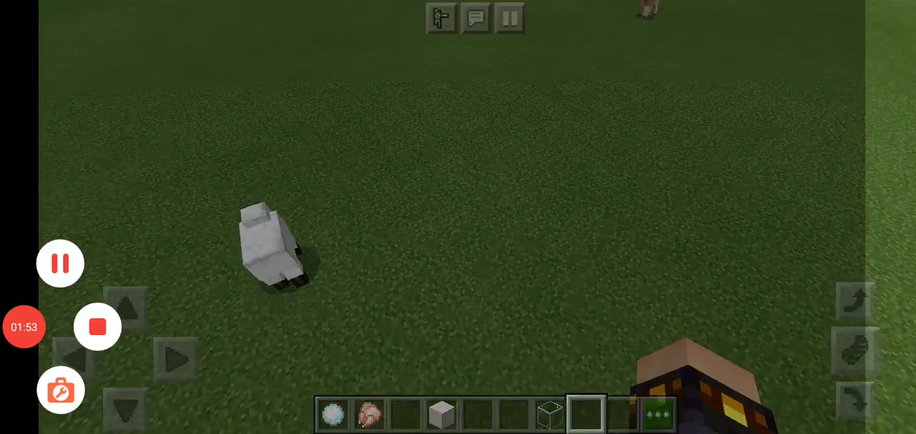
pyautogui.moveTo(715, 301)
pyautogui.mouseDown()
pyautogui.moveTo(765, 215)
pyautogui.moveTo(766, 315)
pyautogui.moveTo(715, 287)
pyautogui.mouseUp()
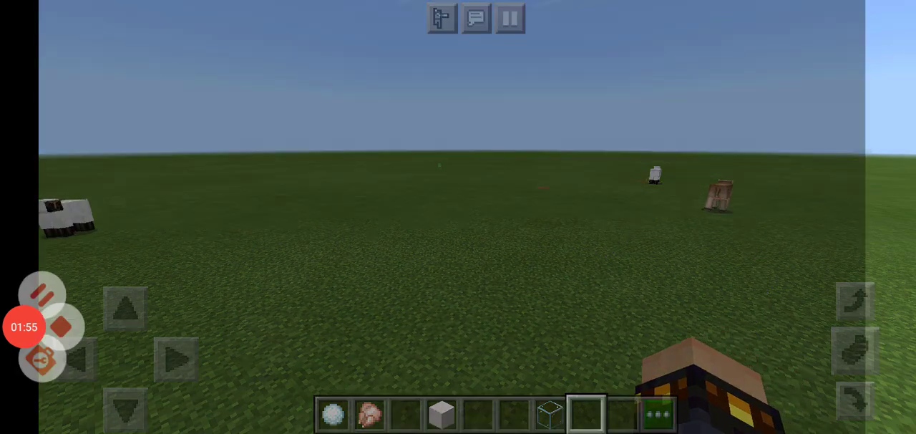